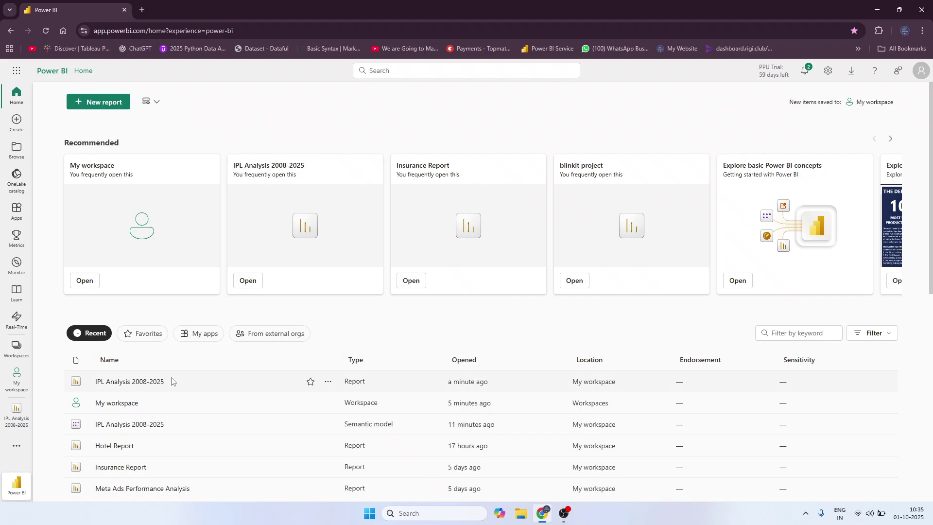
# Open the IPL Analysis 2008-2025 report and try its season slicer with 2024, returning it to 2025
pyautogui.click(146, 383)
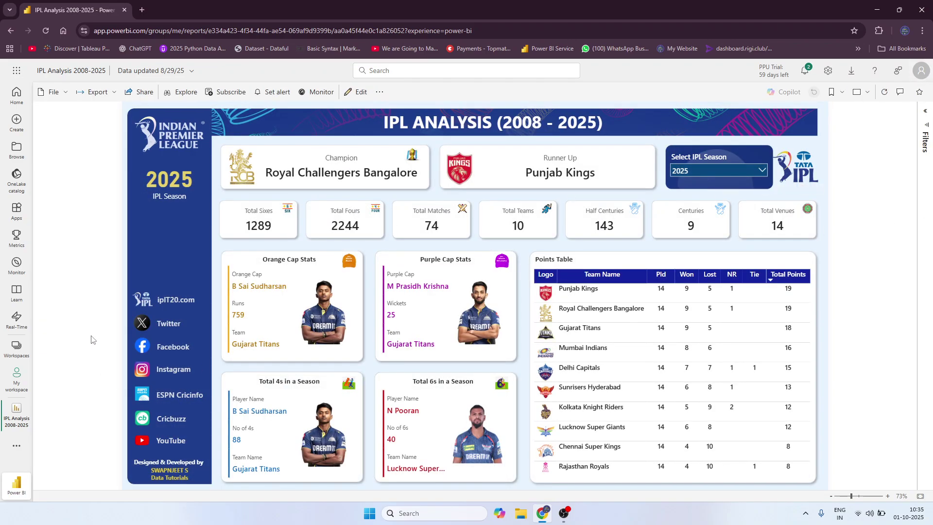
pyautogui.click(674, 173)
pyautogui.click(693, 198)
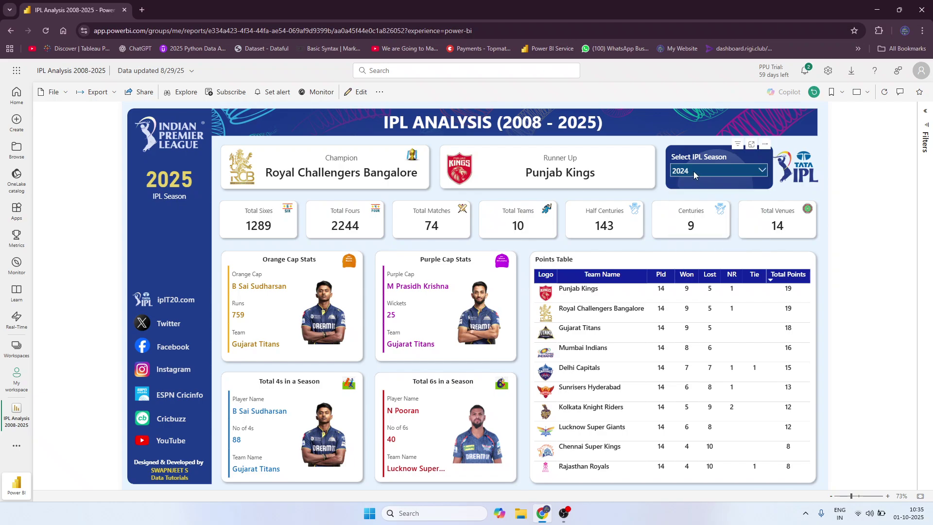
pyautogui.click(694, 173)
pyautogui.click(689, 184)
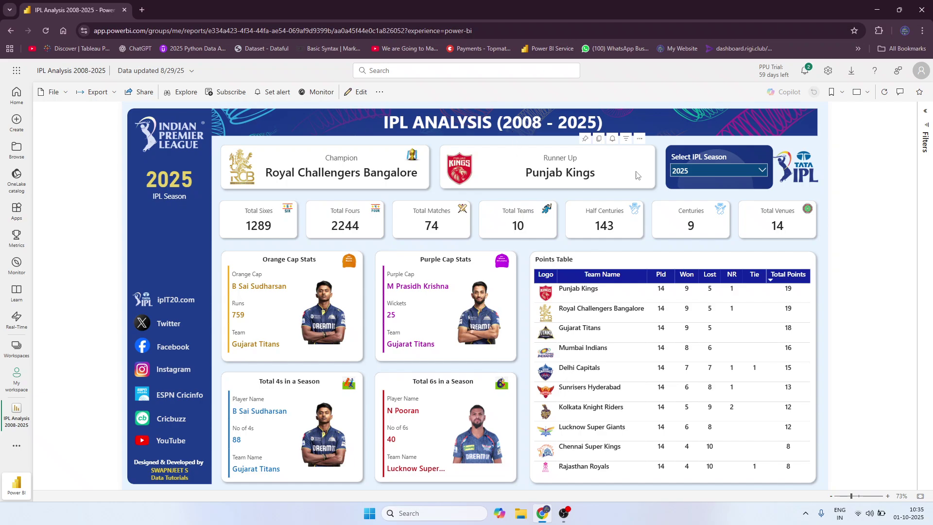
pyautogui.click(720, 172)
pyautogui.click(863, 174)
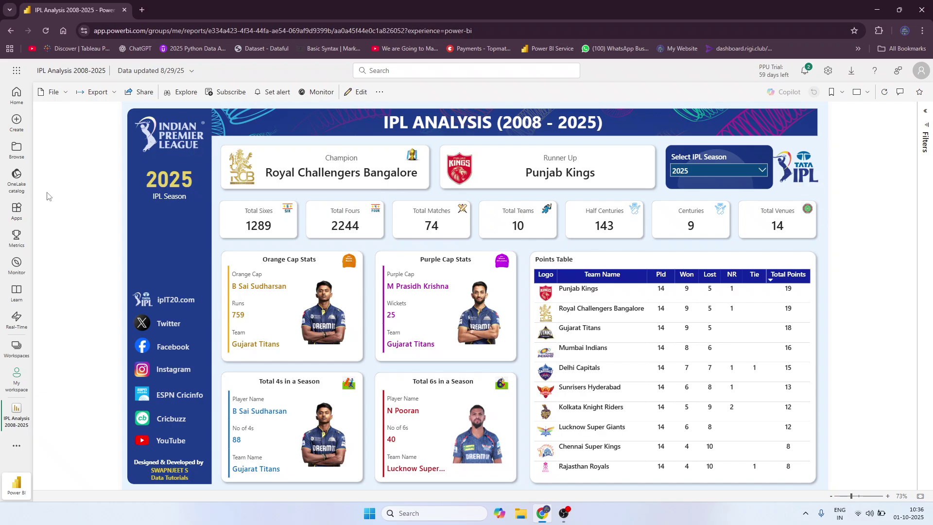
# Generate the report's secure embed code for a website or portal and copy the link to embed the content
pyautogui.click(60, 89)
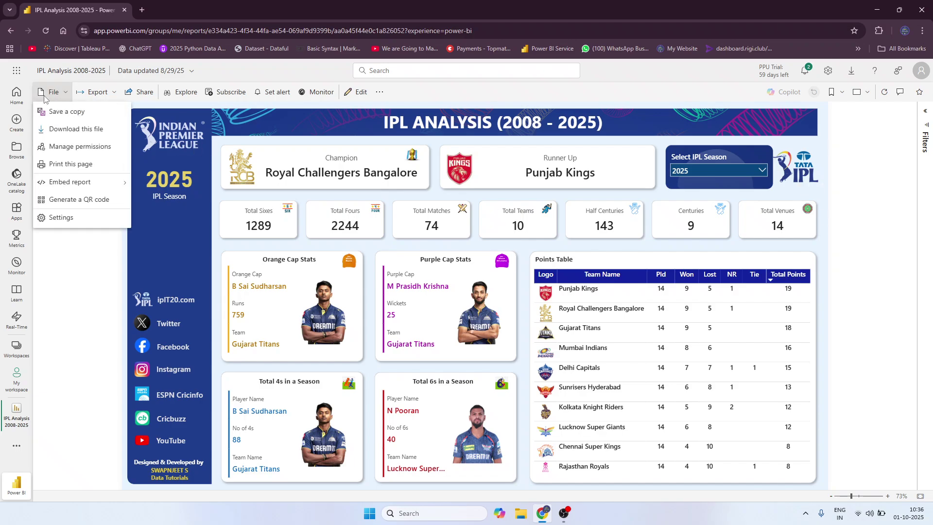
pyautogui.moveTo(67, 183)
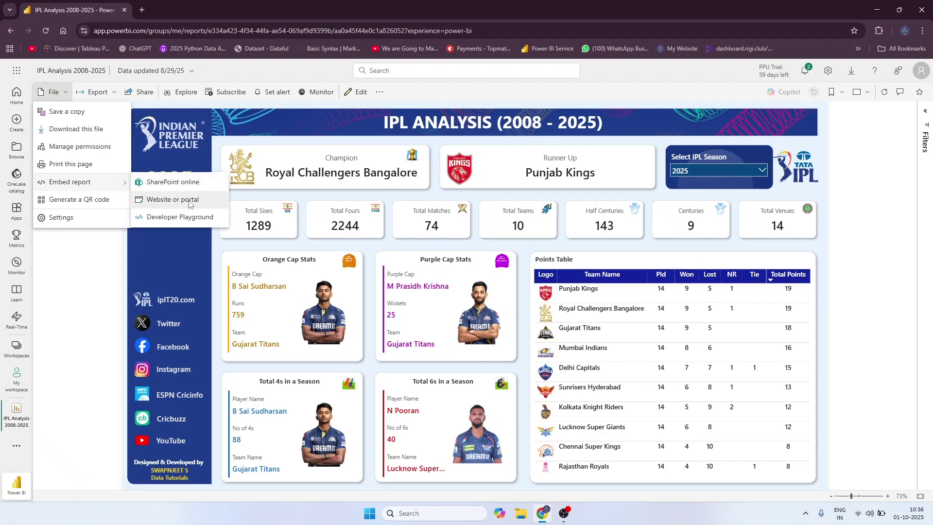
pyautogui.click(188, 202)
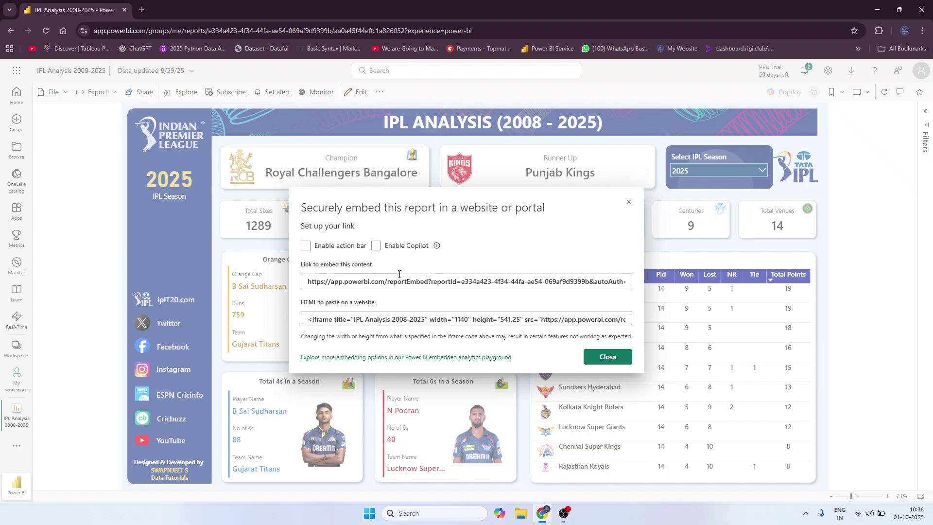
pyautogui.click(404, 320)
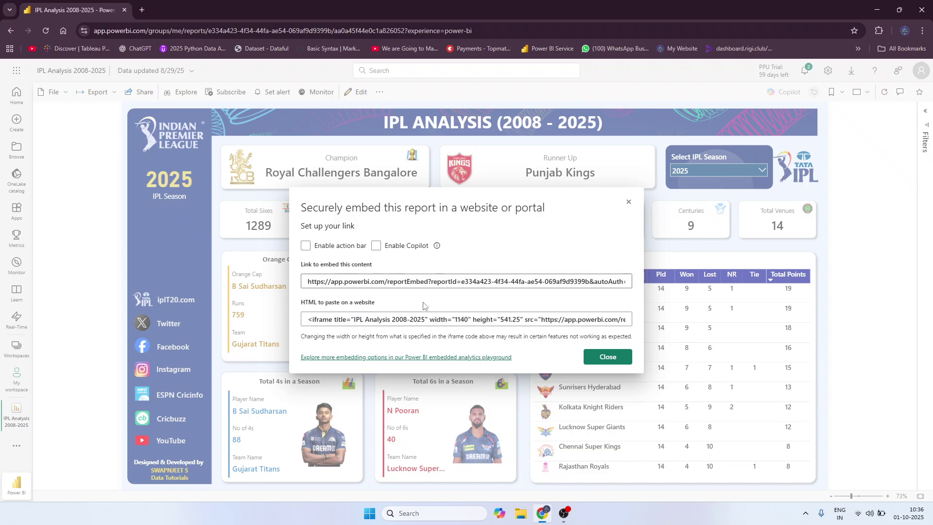
pyautogui.click(413, 319)
pyautogui.click(413, 320)
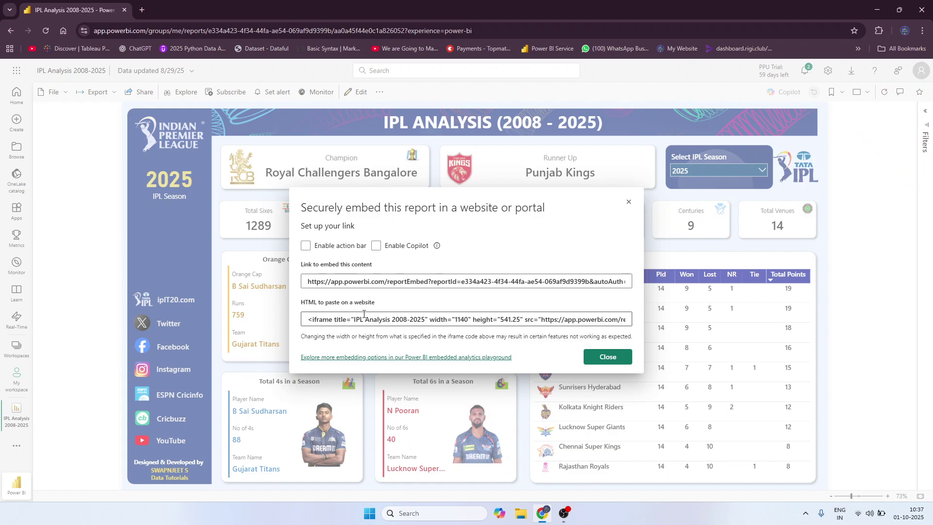
pyautogui.click(365, 282)
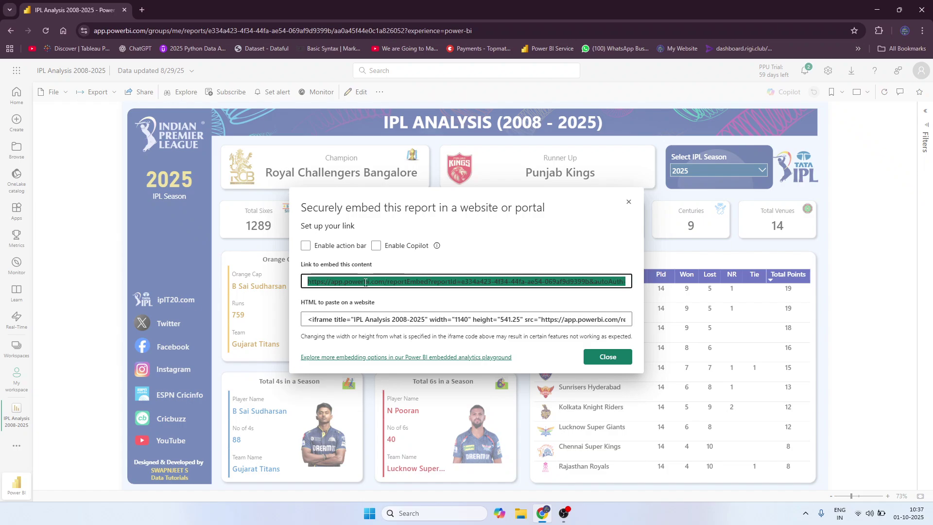
# Test the copied embed link in a new incognito window, and close that window and the secure embed dialog
pyautogui.click(922, 30)
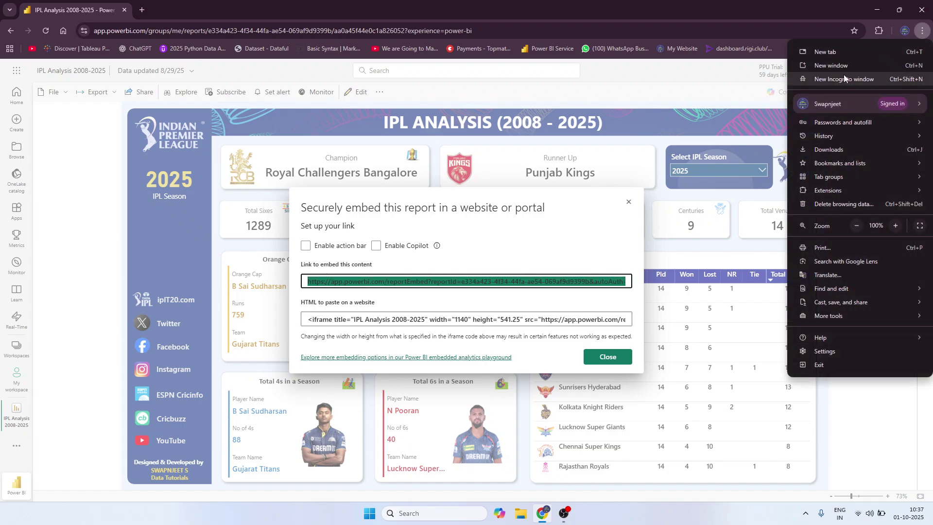
pyautogui.click(844, 80)
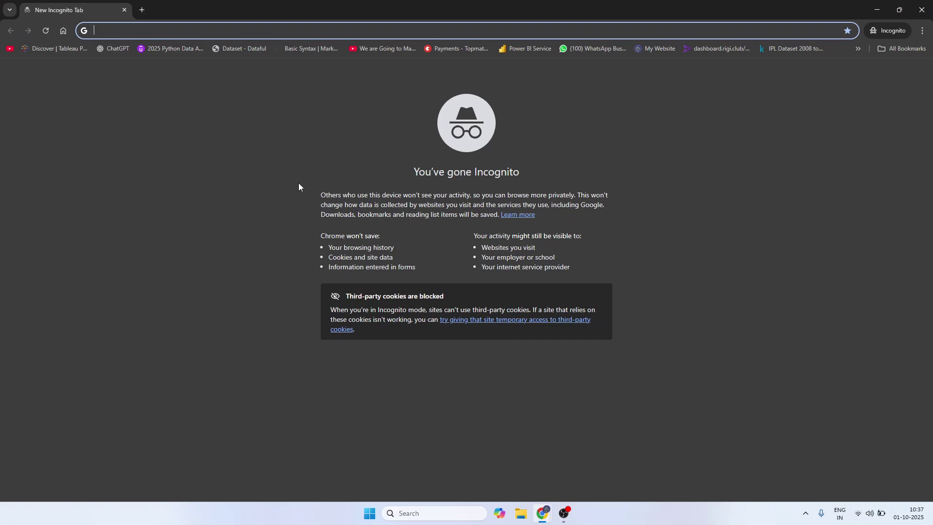
pyautogui.hotkey('ctrl', 'v')
pyautogui.press('Return')
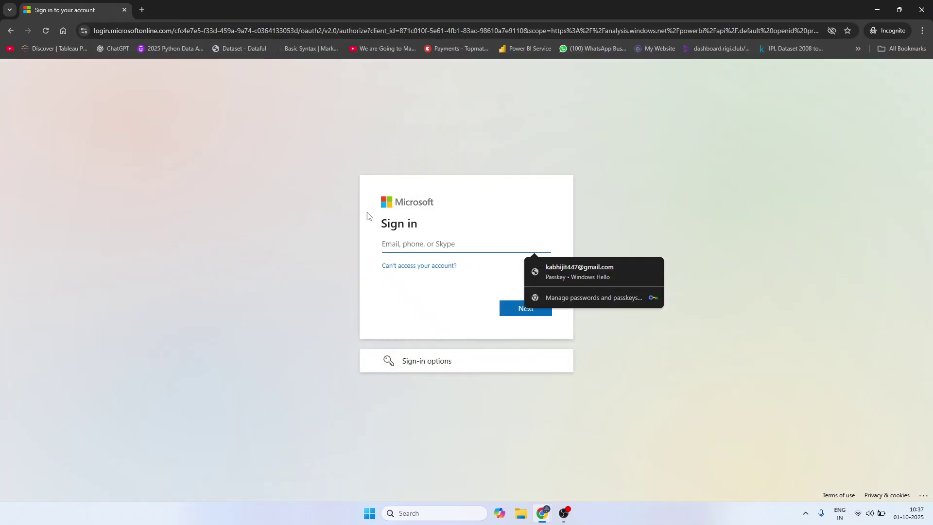
pyautogui.click(673, 255)
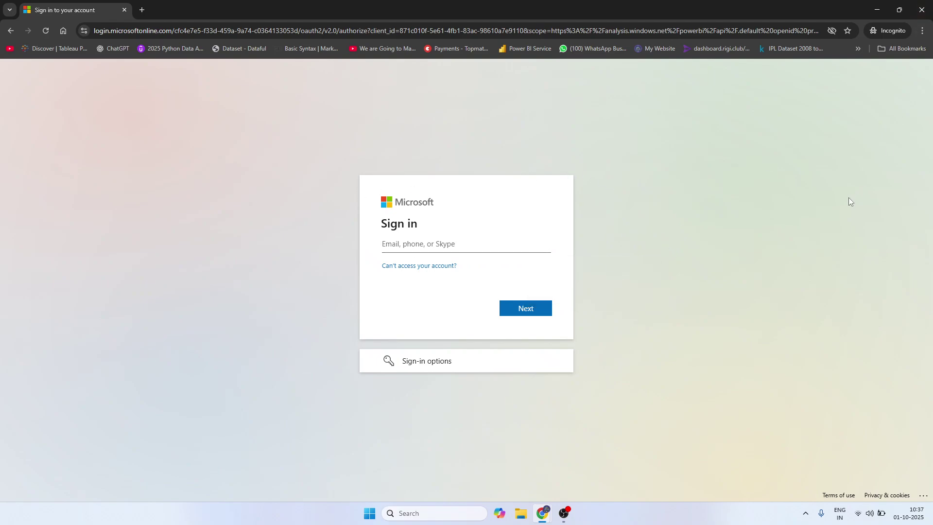
pyautogui.click(920, 12)
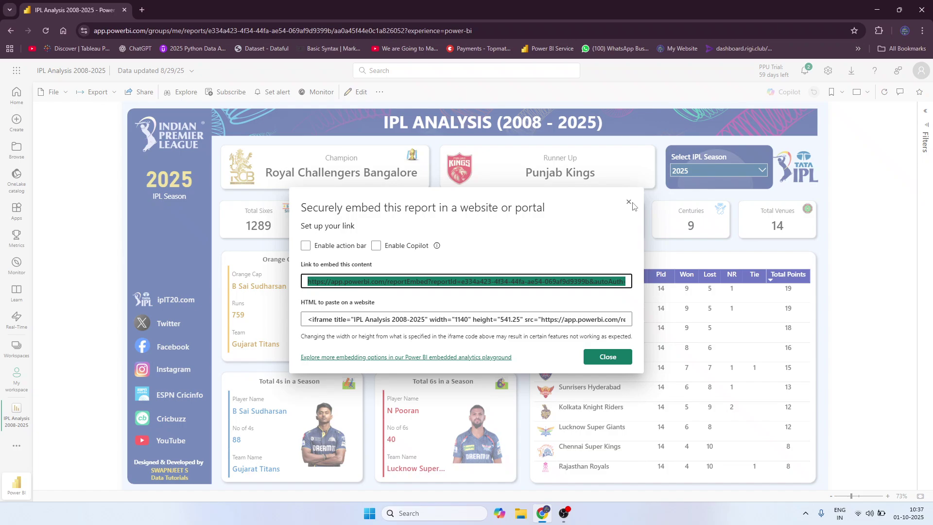
pyautogui.click(567, 242)
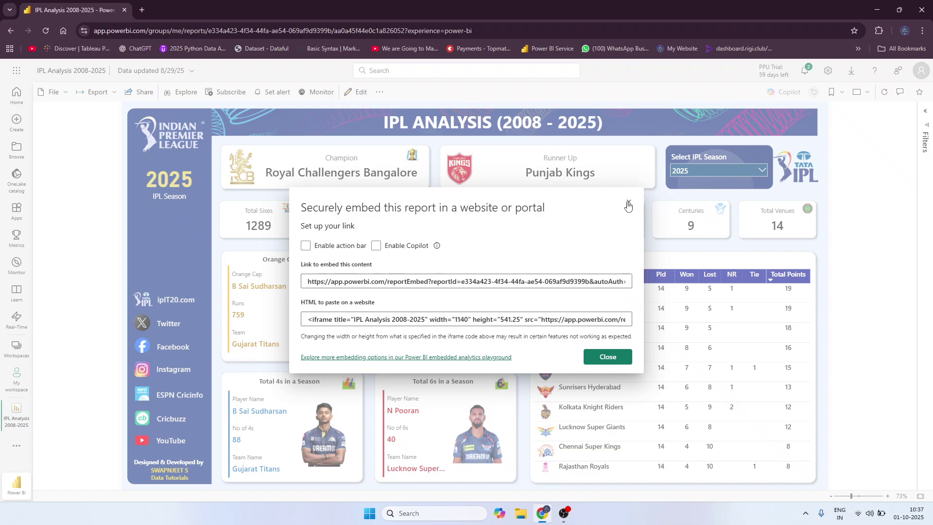
pyautogui.click(628, 203)
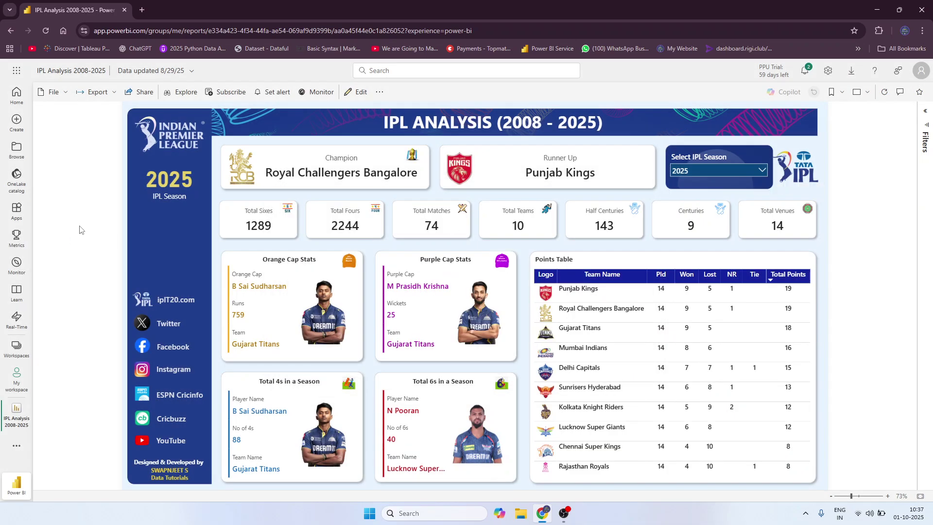
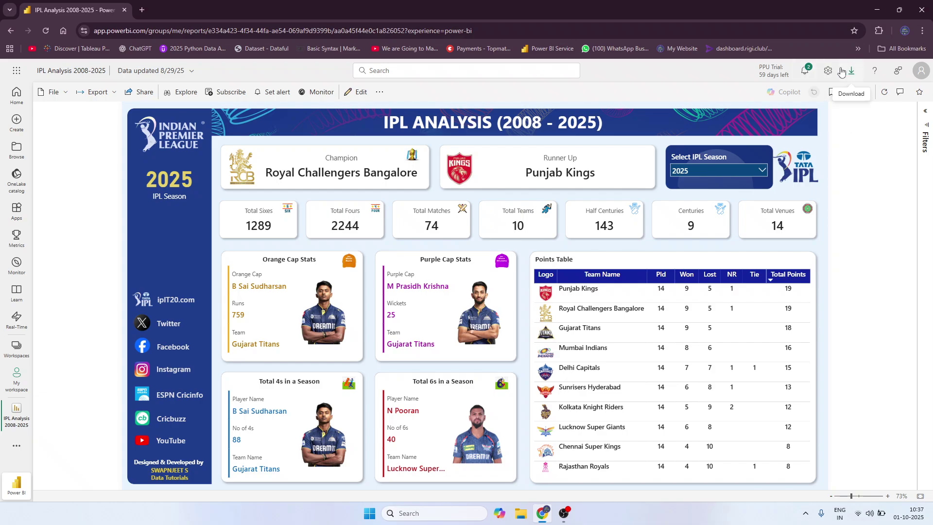
# Open the admin portal's tenant settings and expand Publish to web under Export and sharing settings
pyautogui.click(829, 71)
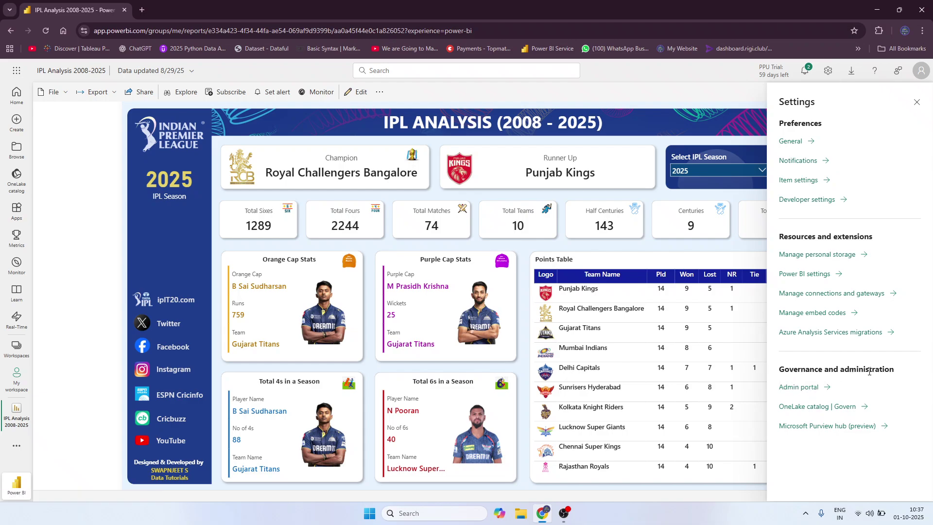
pyautogui.click(814, 393)
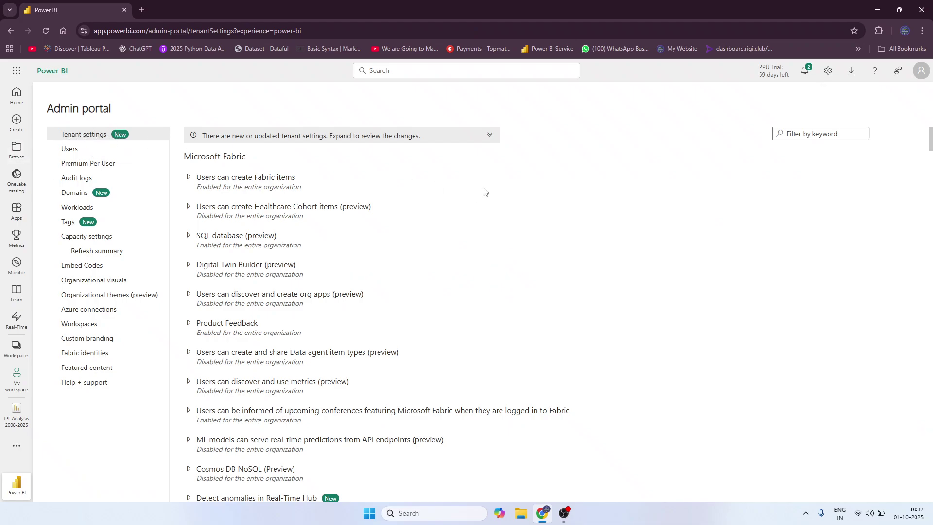
pyautogui.scroll(-8, 671, 201)
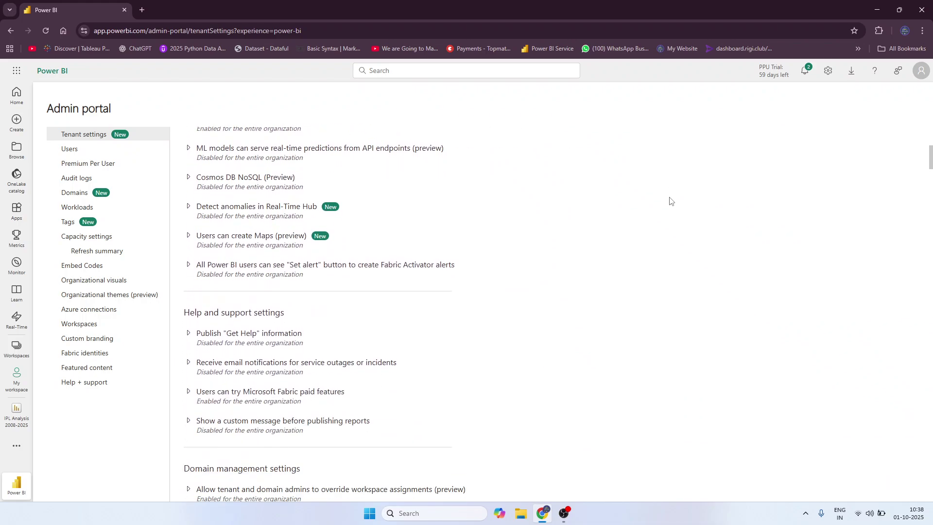
pyautogui.scroll(-10, 673, 201)
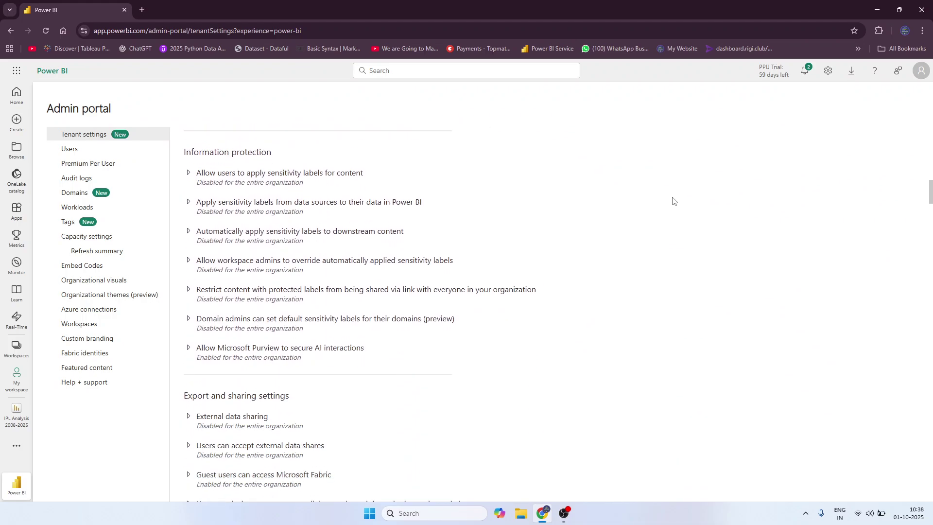
pyautogui.scroll(-1, 539, 206)
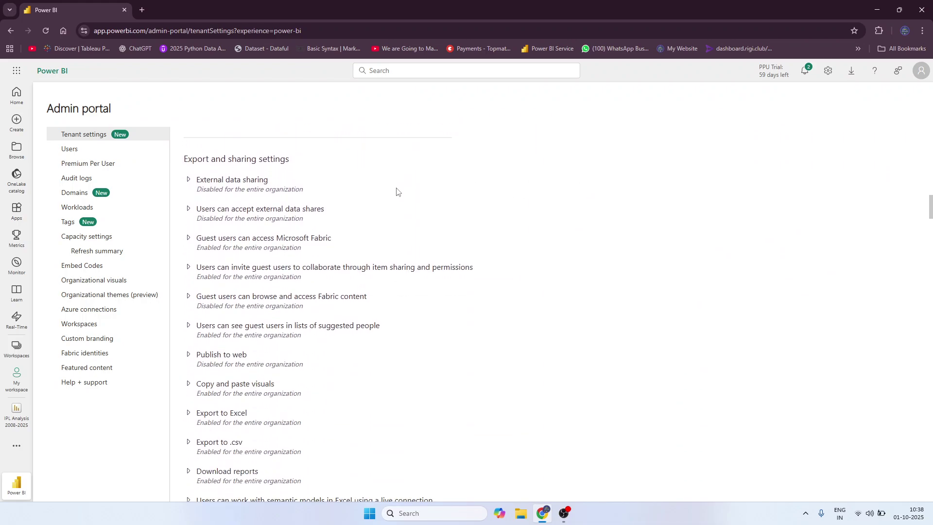
pyautogui.moveTo(184, 161); pyautogui.dragTo(321, 162)
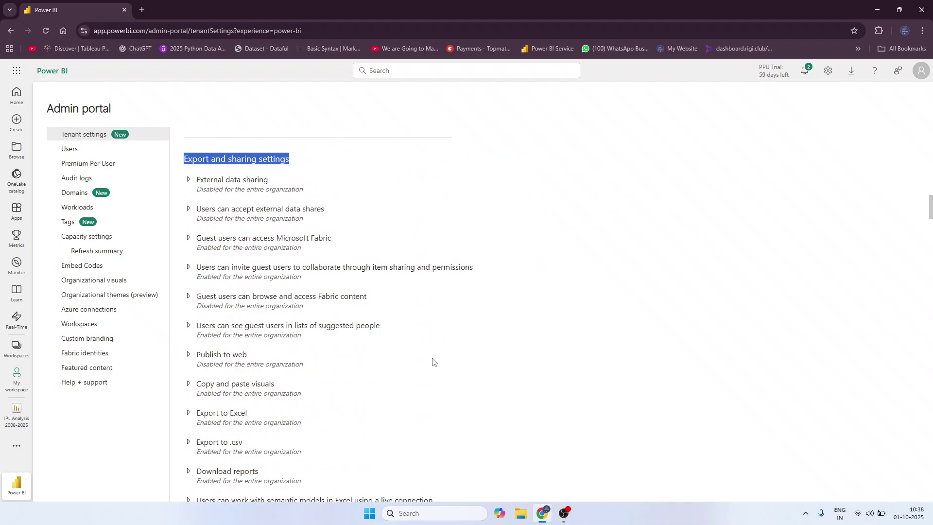
pyautogui.click(571, 332)
pyautogui.scroll(-1, 272, 360)
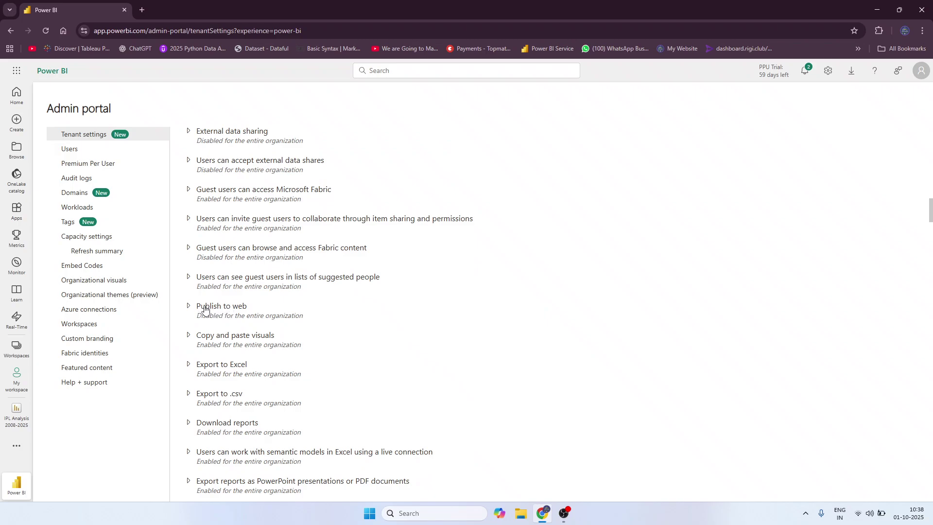
pyautogui.click(205, 307)
pyautogui.scroll(-3, 710, 362)
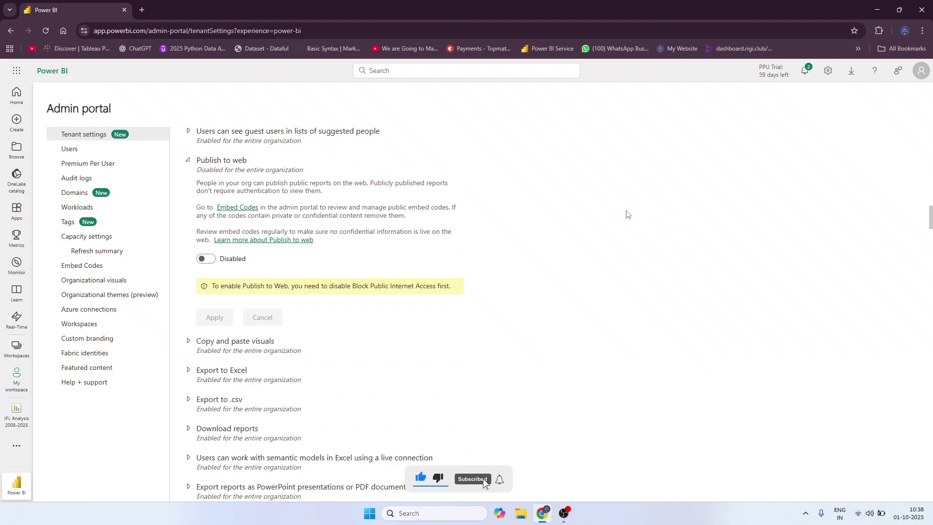
# Read the Publish to web description on public reports, viewer authentication and managing embed codes
pyautogui.moveTo(197, 184); pyautogui.dragTo(371, 183)
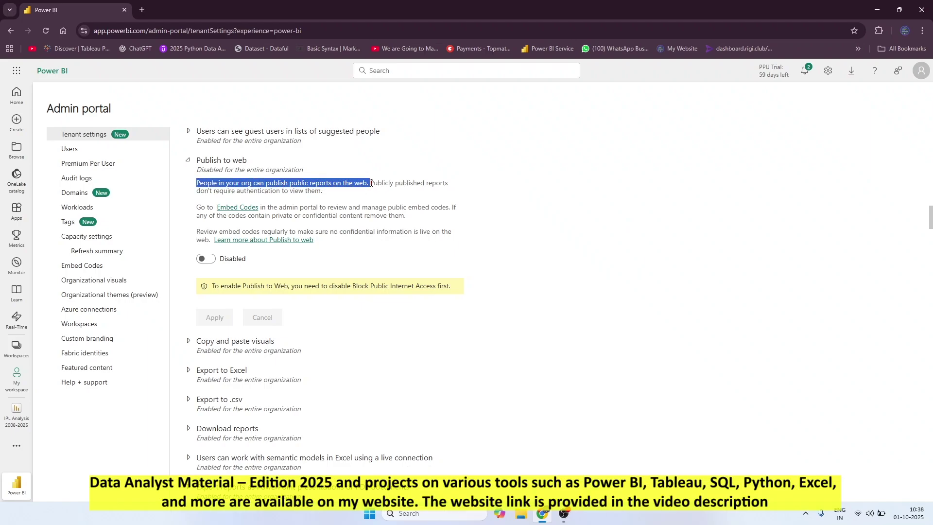
pyautogui.moveTo(371, 183); pyautogui.dragTo(335, 194)
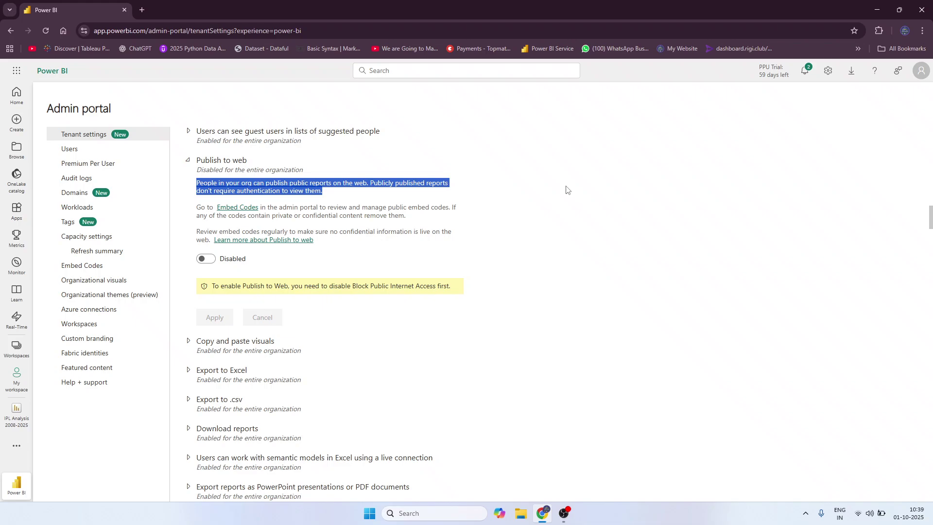
pyautogui.click(235, 188)
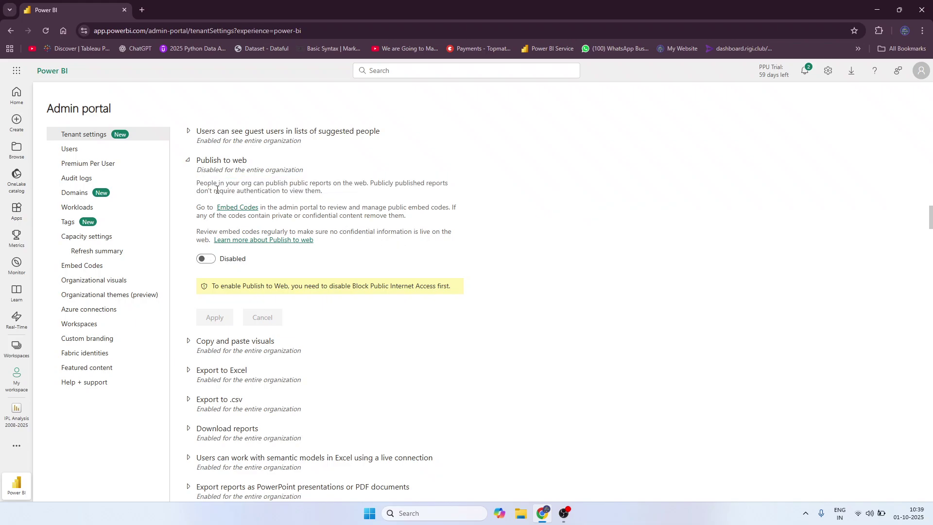
pyautogui.moveTo(197, 185); pyautogui.dragTo(325, 198)
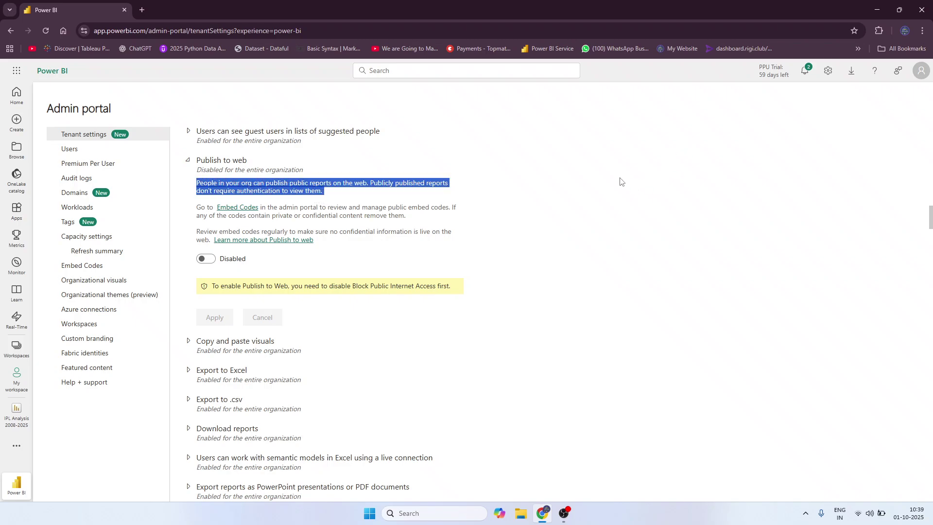
pyautogui.click(596, 188)
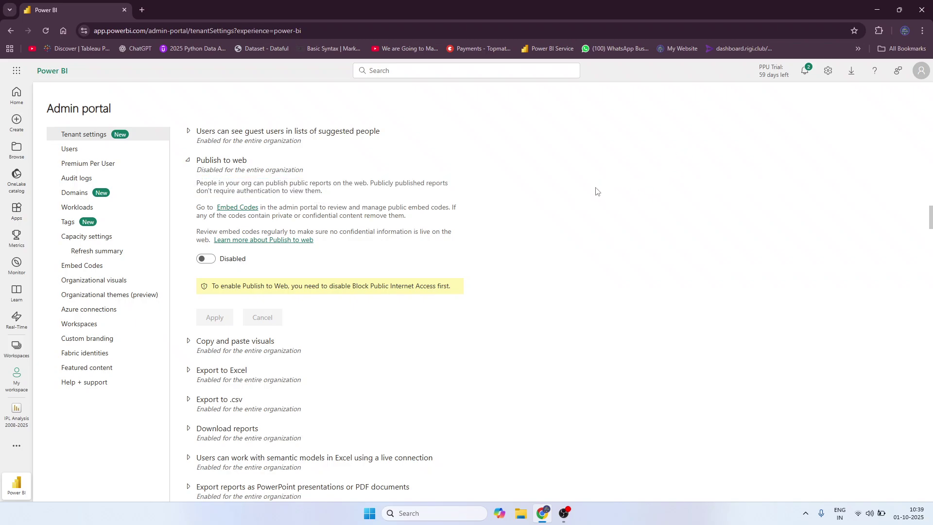
pyautogui.moveTo(418, 217); pyautogui.dragTo(196, 210)
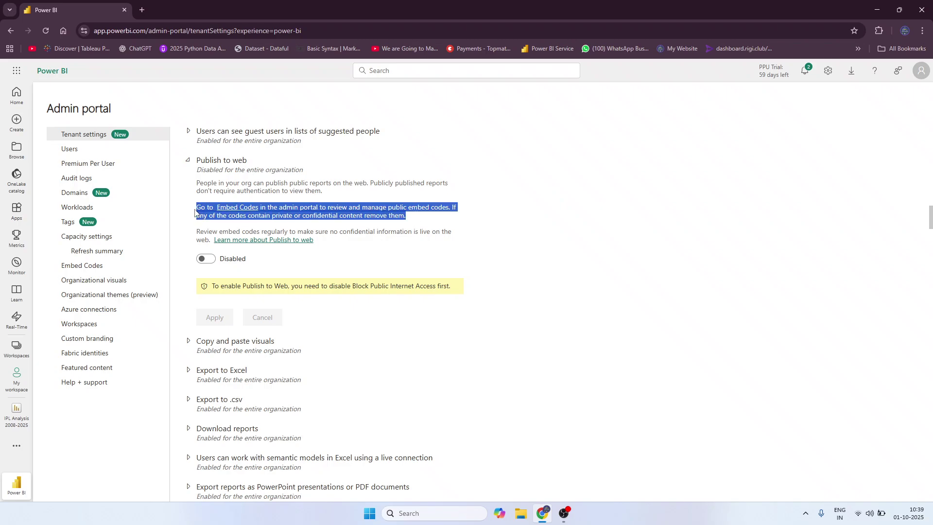
pyautogui.click(646, 216)
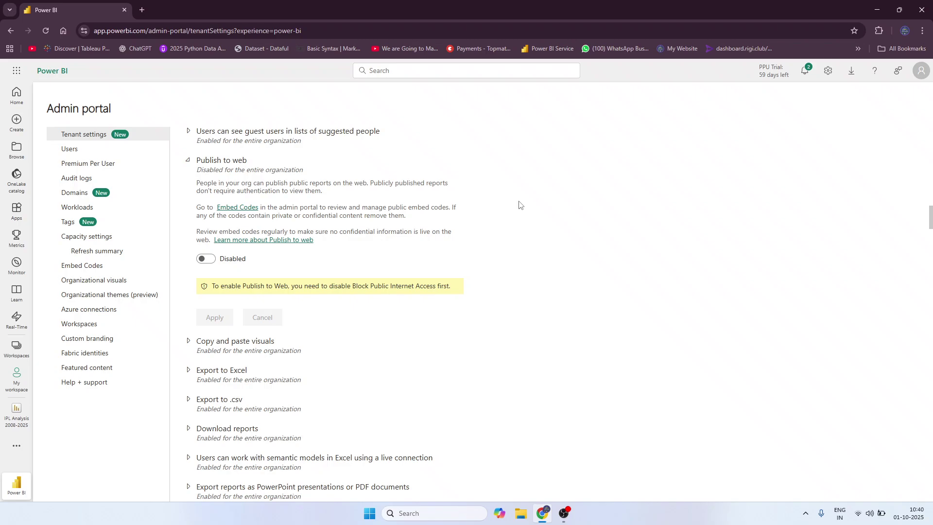
# Enable Publish to web, allow users to create new embed codes, and apply the setting to the entire organization
pyautogui.click(208, 261)
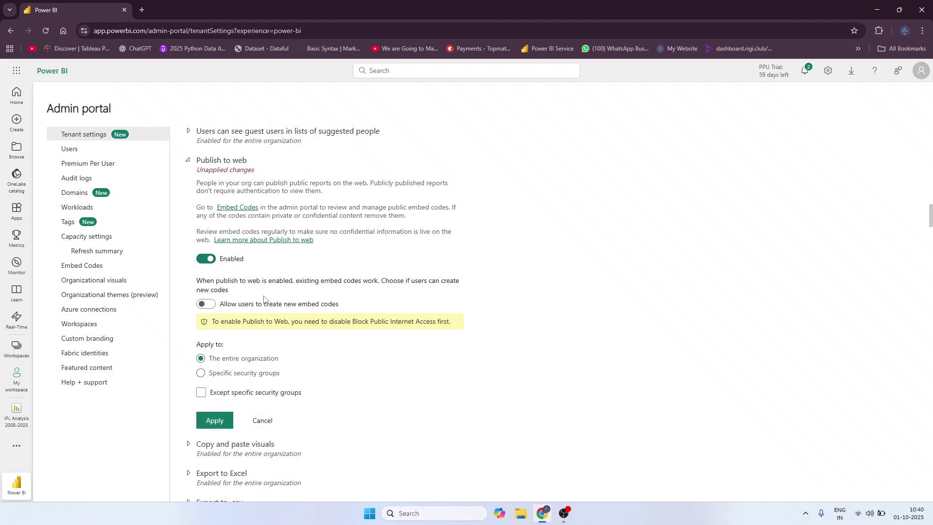
pyautogui.click(209, 308)
pyautogui.click(210, 310)
pyautogui.click(210, 310)
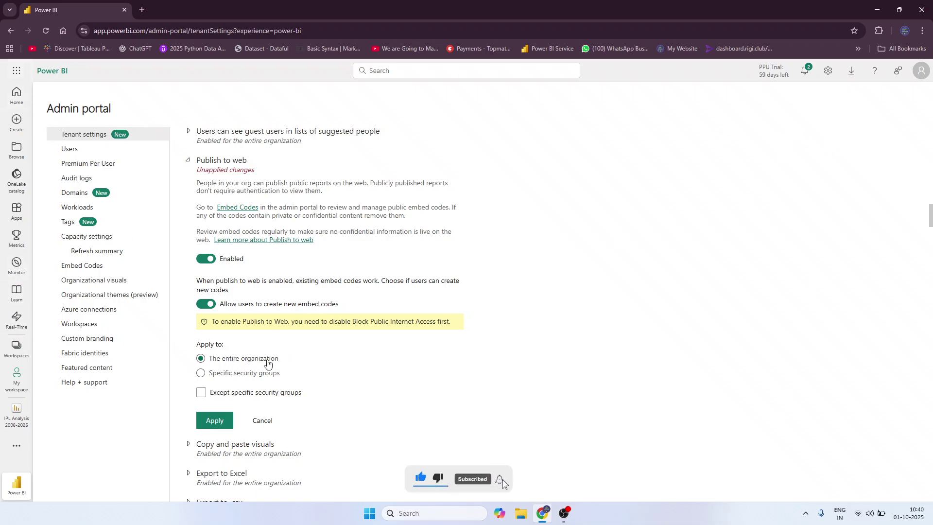
pyautogui.click(216, 420)
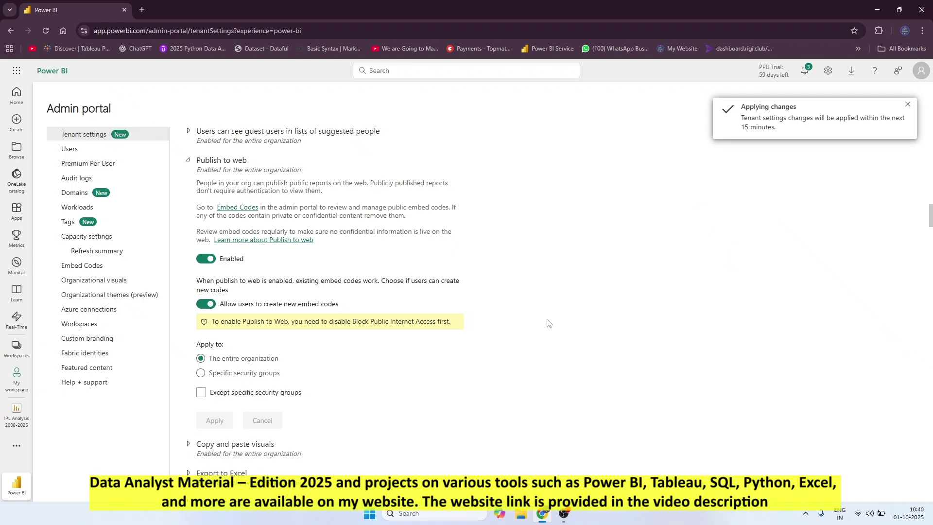
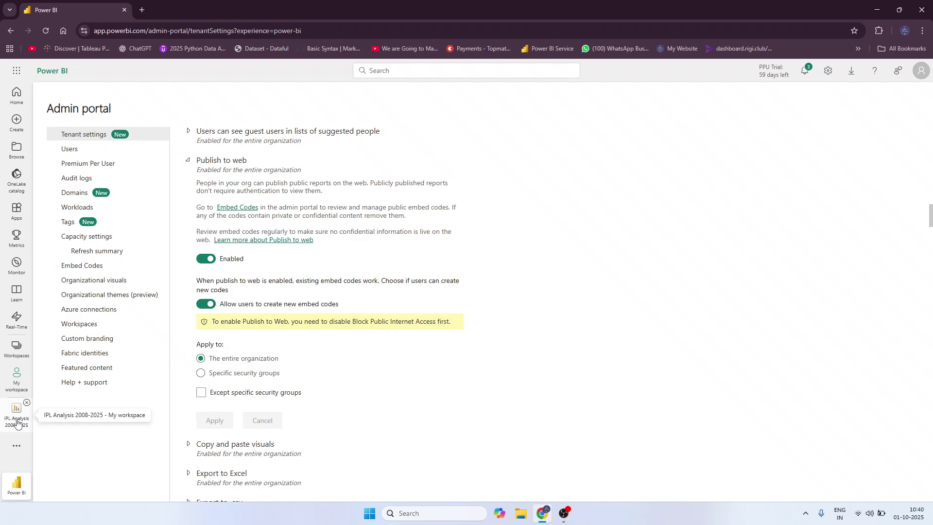
# Open the IPL Analysis 2008-2025 report, check its embed options, and reload the page
pyautogui.click(17, 421)
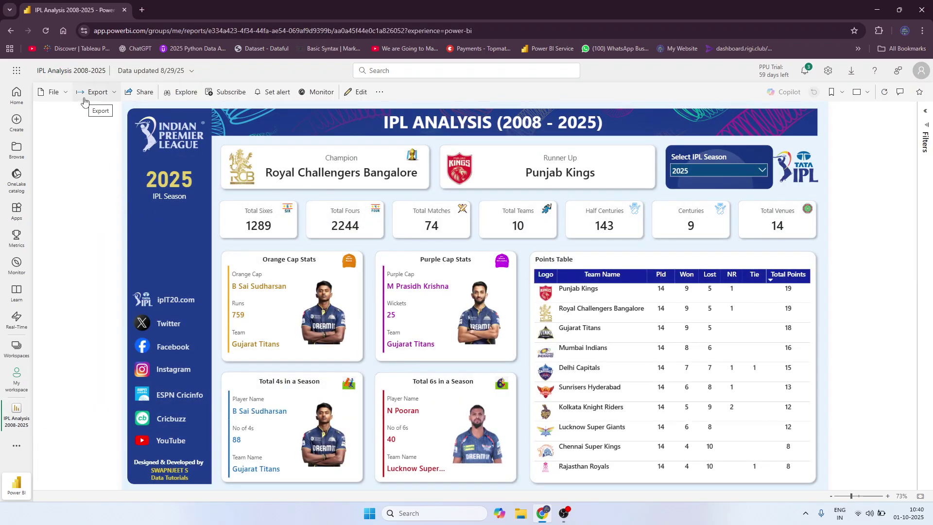
pyautogui.click(54, 92)
pyautogui.moveTo(73, 182)
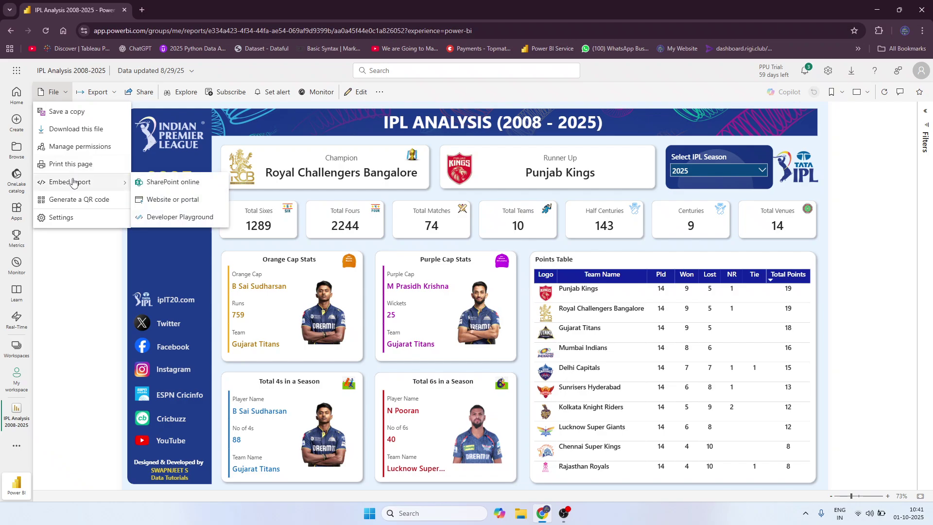
pyautogui.click(48, 34)
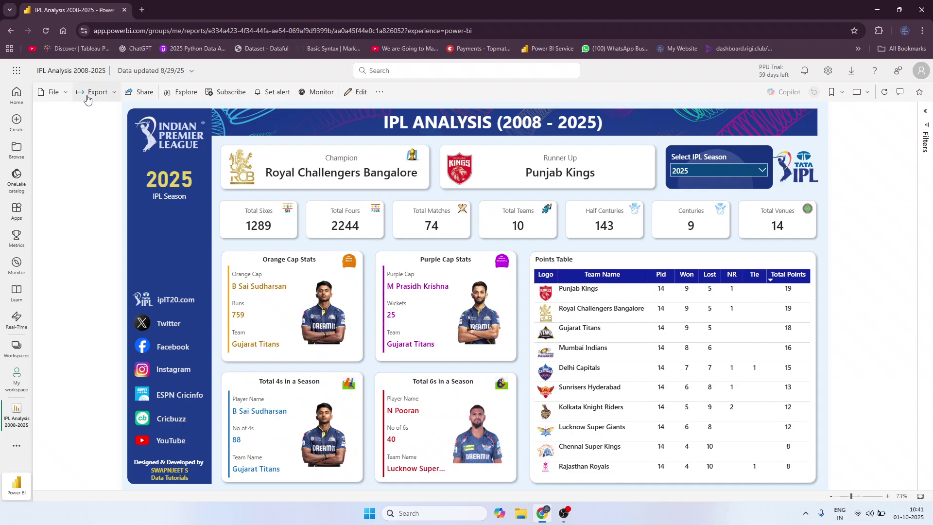
# Generate the report's public embed code with Publish to web (public) and copy the link meant for email
pyautogui.click(65, 98)
pyautogui.moveTo(67, 187)
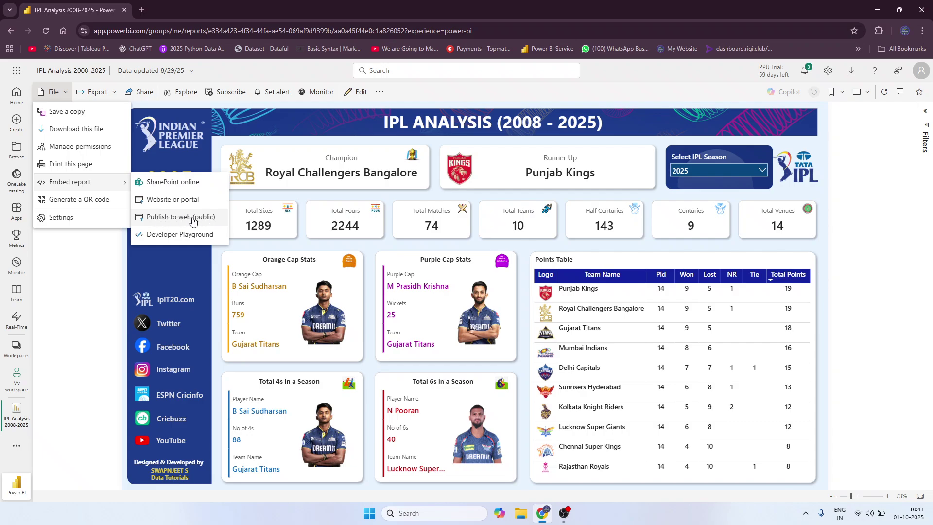
pyautogui.click(168, 221)
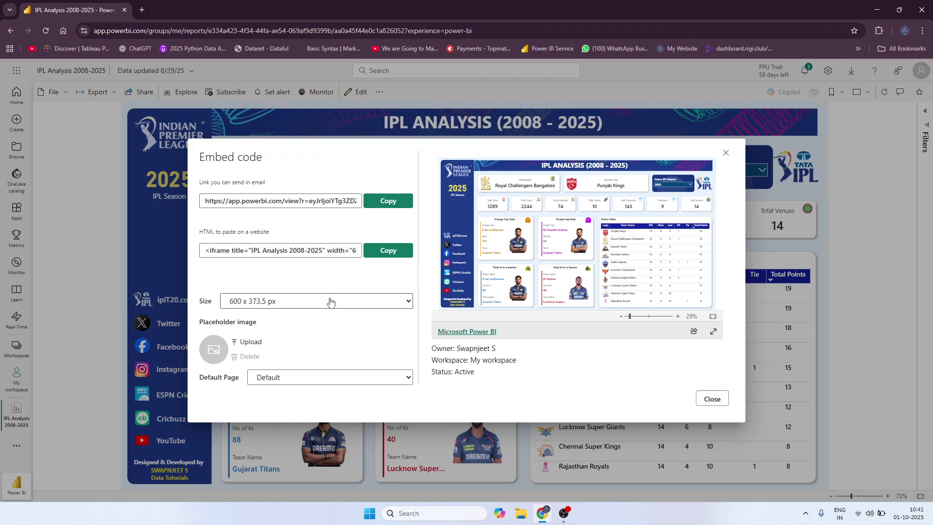
pyautogui.click(251, 305)
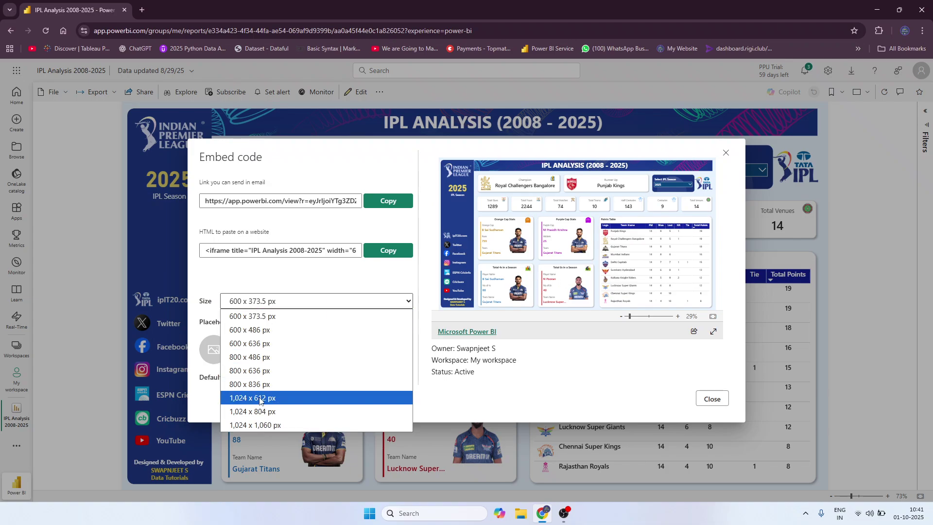
pyautogui.click(251, 295)
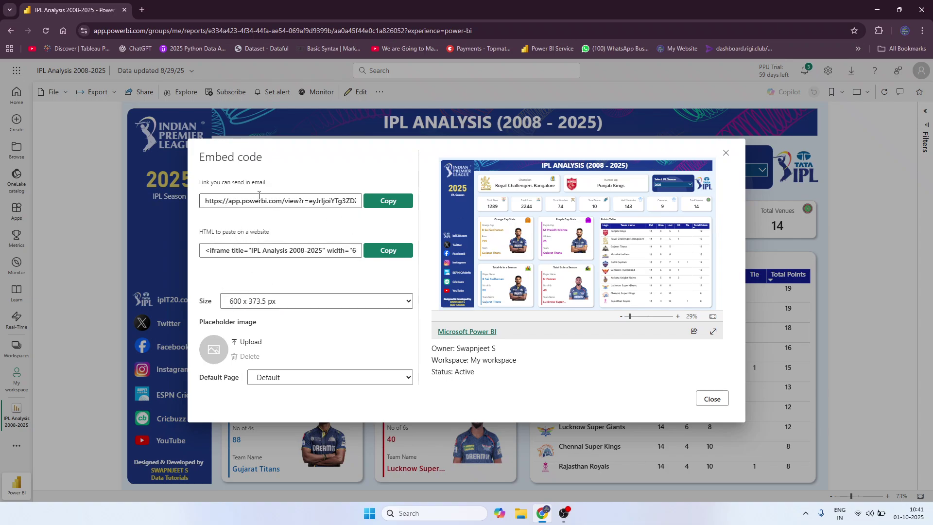
pyautogui.click(369, 205)
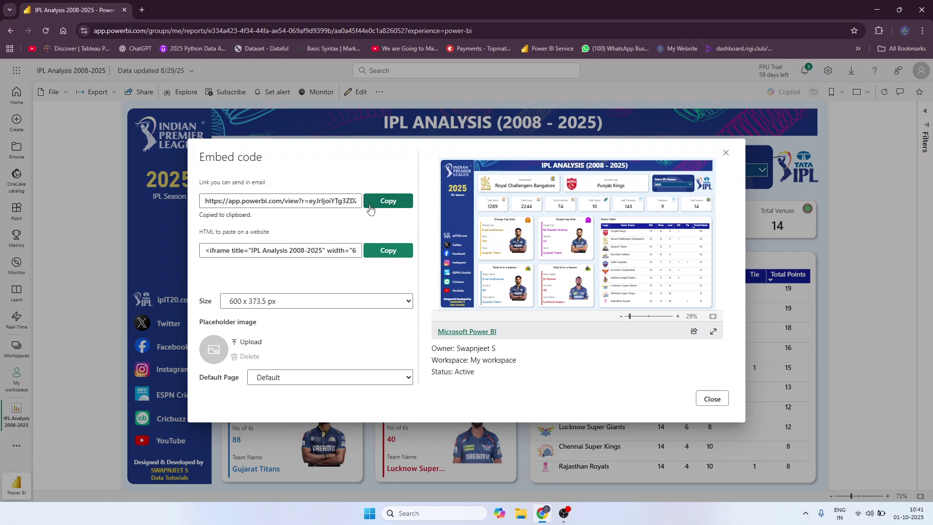
# Open the copied public link in a new incognito window and set the report's IPL season to 2024
pyautogui.click(922, 31)
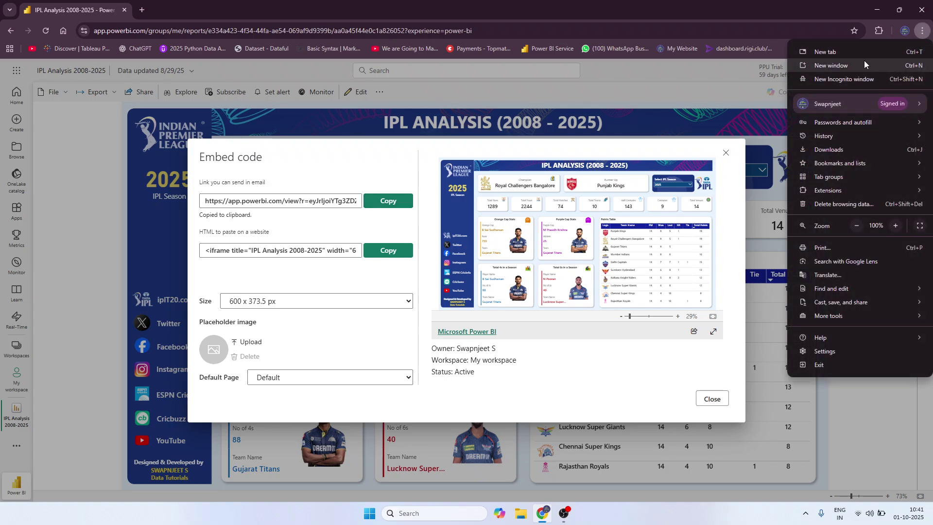
pyautogui.click(858, 79)
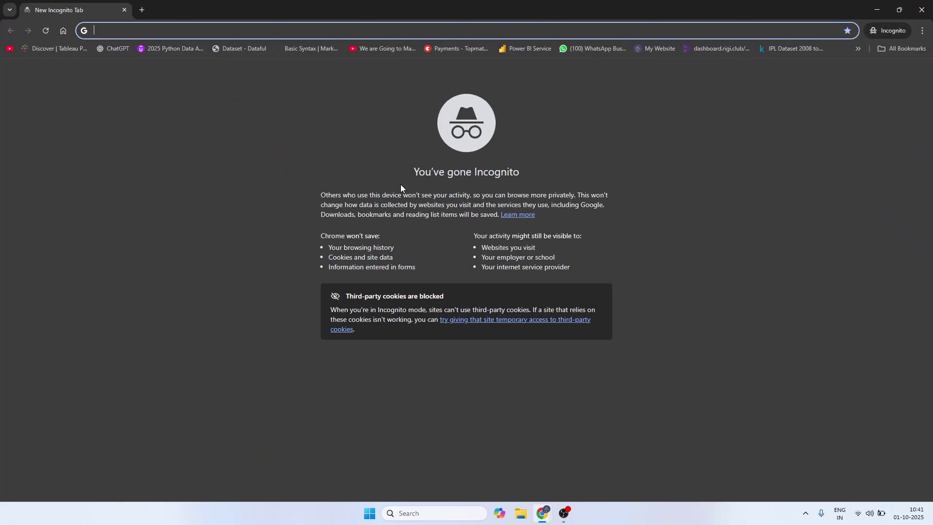
pyautogui.hotkey('ctrl', 'v')
pyautogui.press('Return')
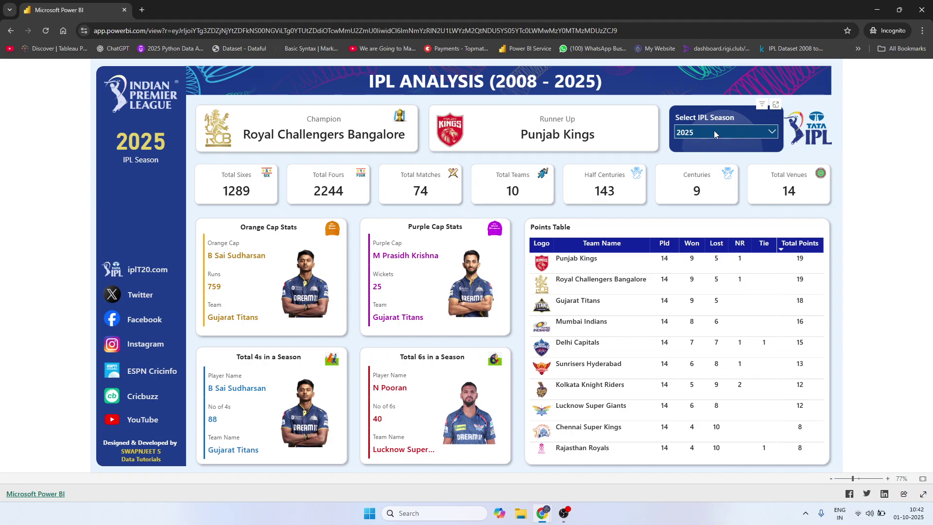
pyautogui.click(714, 134)
pyautogui.click(691, 158)
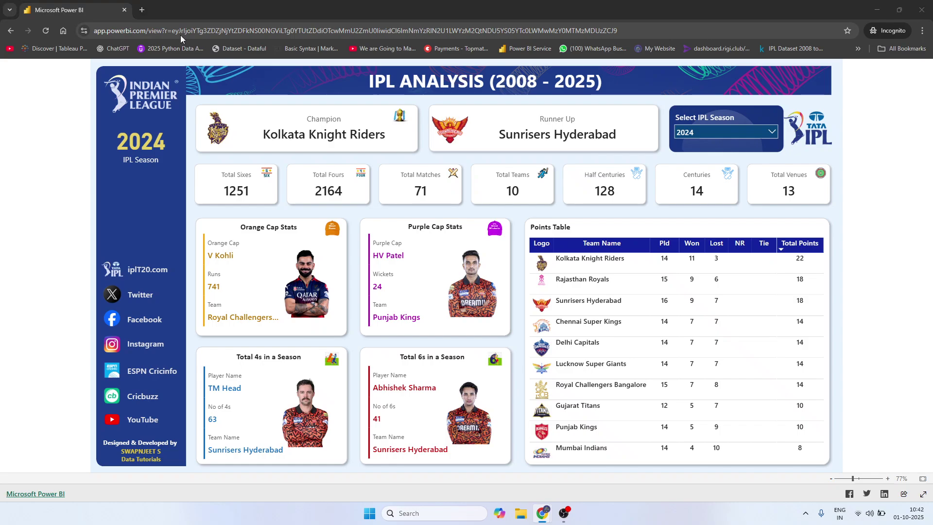
# Return to the Embed code dialog, review the website HTML code and the shareable link, and close the dialog
pyautogui.hotkey('alt', 'Tab')
pyautogui.click(248, 250)
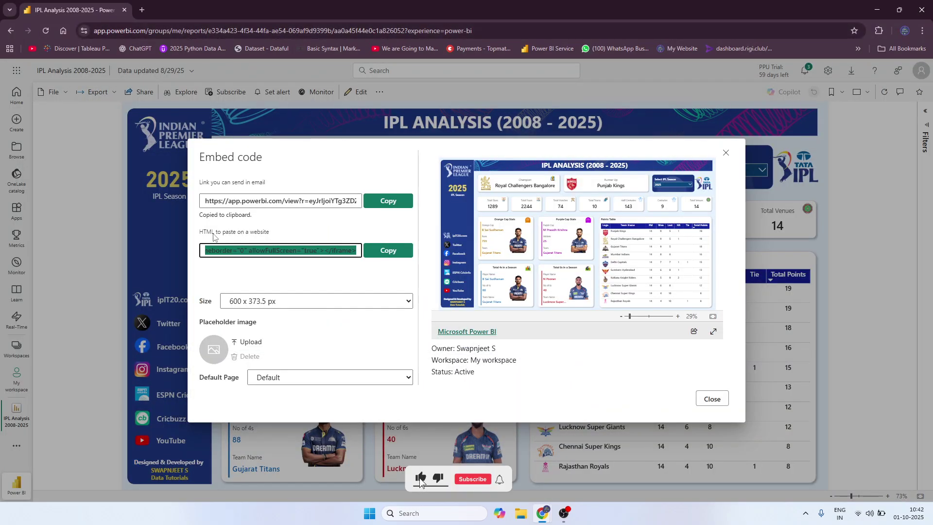
pyautogui.click(305, 248)
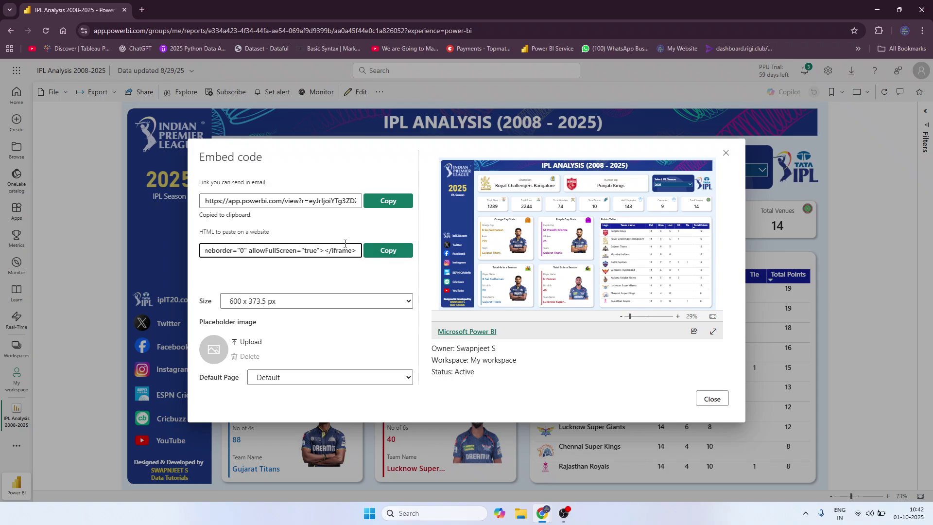
pyautogui.click(247, 249)
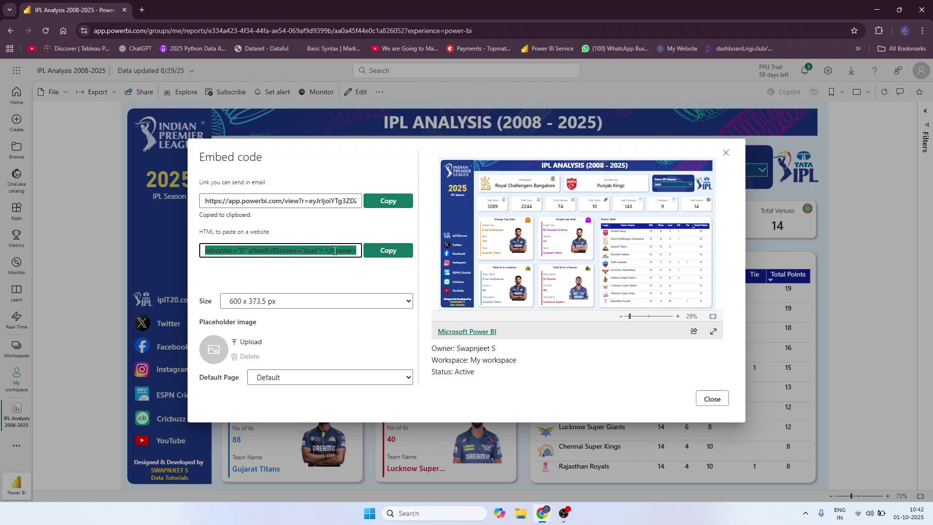
pyautogui.click(315, 201)
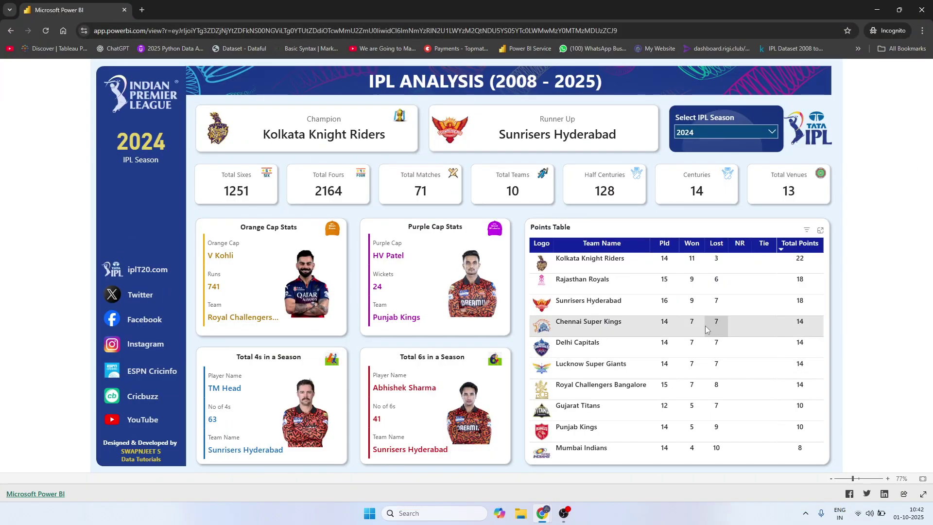
pyautogui.hotkey('alt', 'Tab')
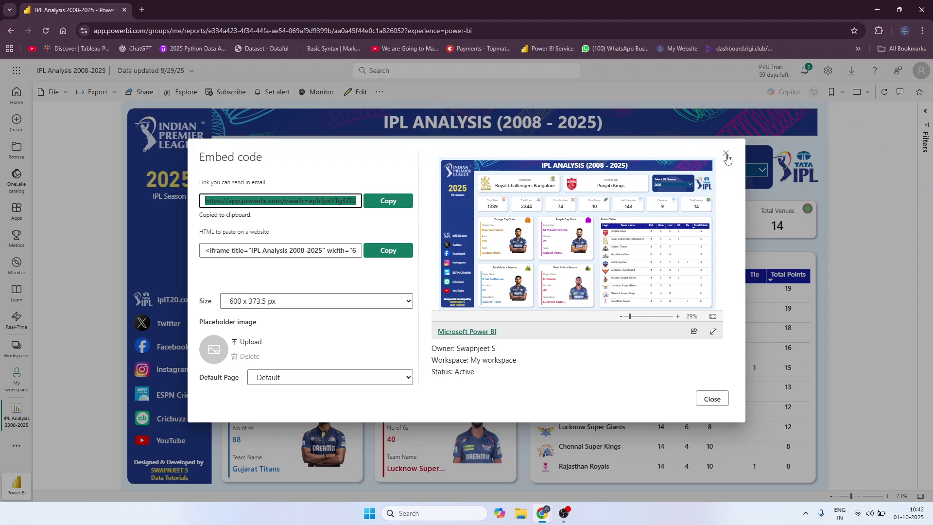
pyautogui.click(726, 153)
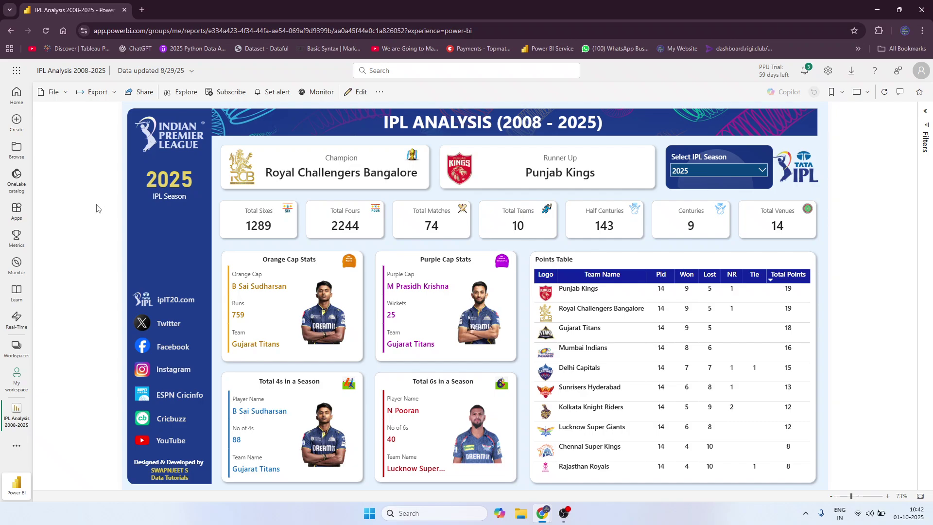
pyautogui.click(52, 92)
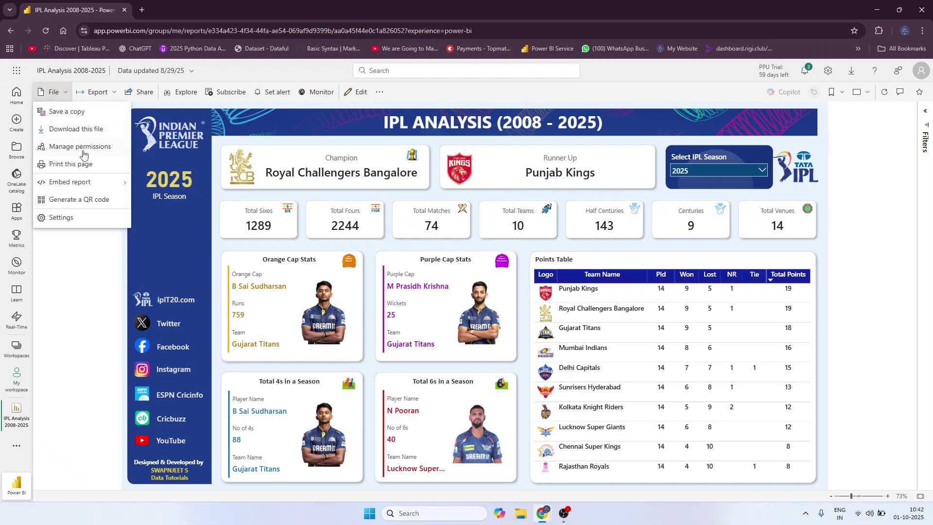
pyautogui.moveTo(77, 181)
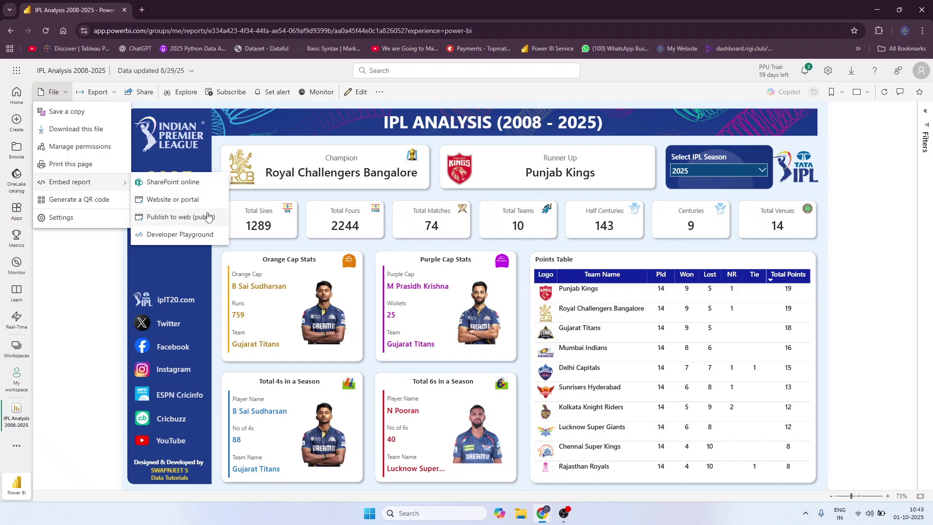
pyautogui.click(848, 158)
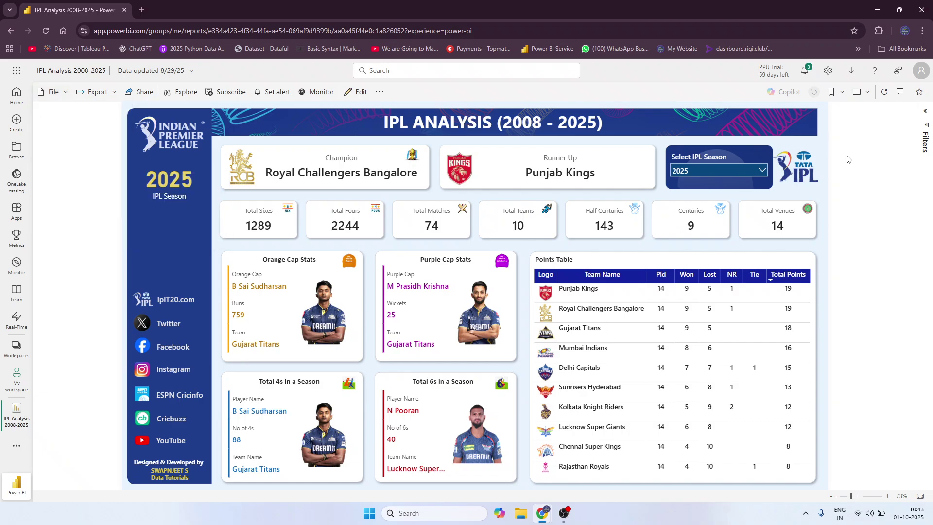